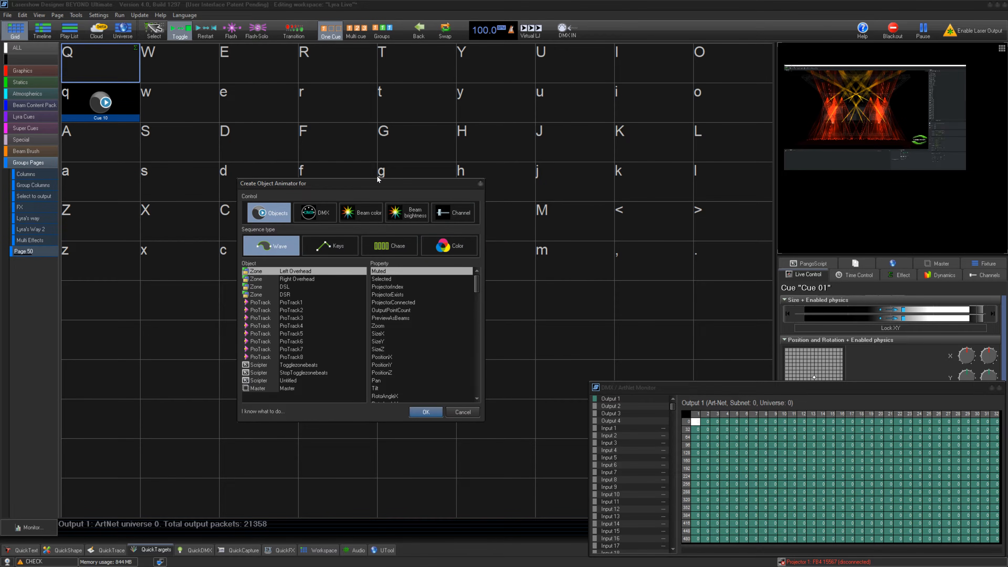
- Cancel the open animator creation dialog and start a new Object Animator in the empty cue cell Q
{"action": "mouse_move", "coordinate": [370, 180]}
{"action": "left_mouse_down"}
{"action": "mouse_move", "coordinate": [378, 126]}
{"action": "mouse_move", "coordinate": [378, 167]}
{"action": "mouse_move", "coordinate": [364, 178]}
{"action": "left_mouse_up"}
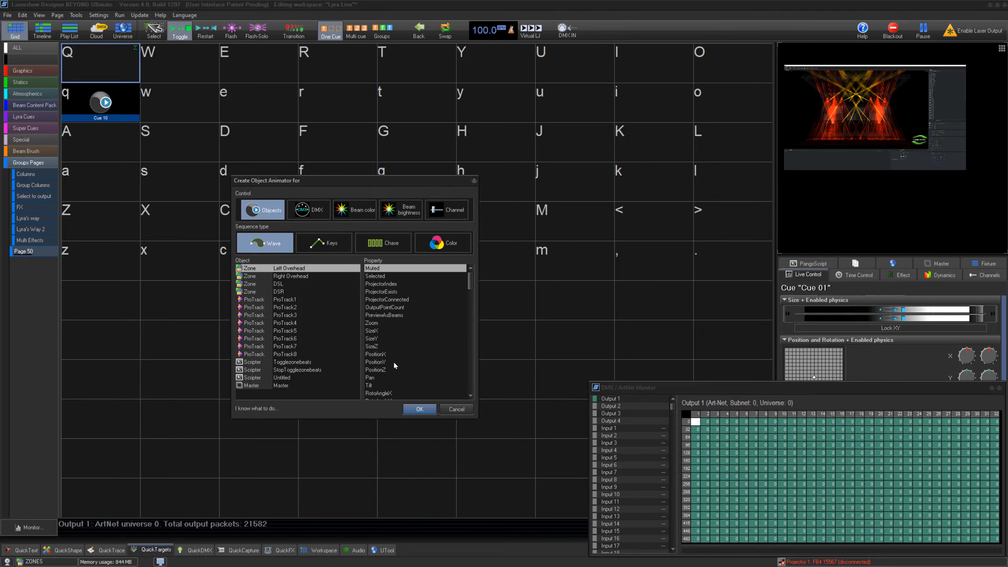
{"action": "left_click", "coordinate": [455, 411]}
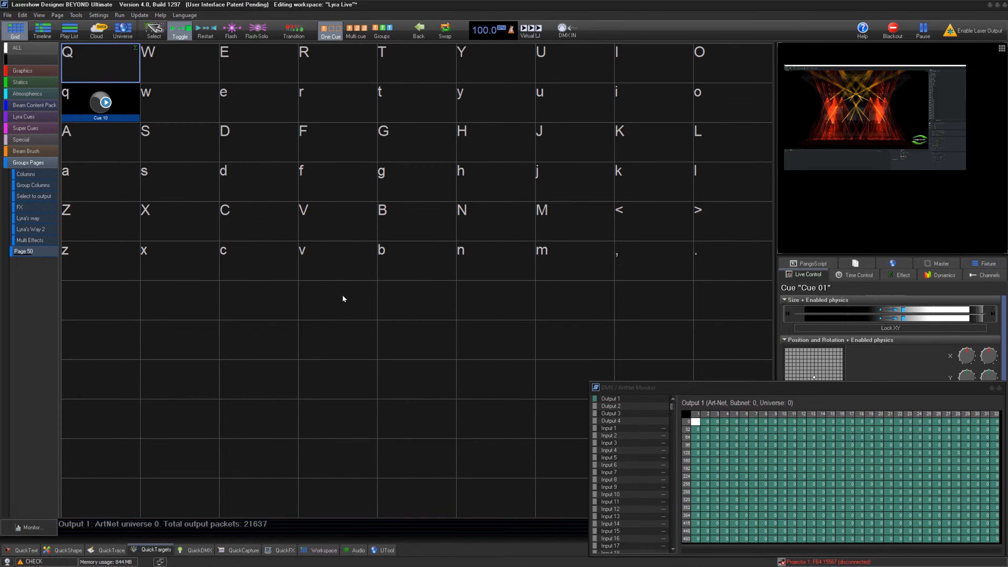
{"action": "right_click", "coordinate": [96, 54]}
{"action": "mouse_move", "coordinate": [135, 61]}
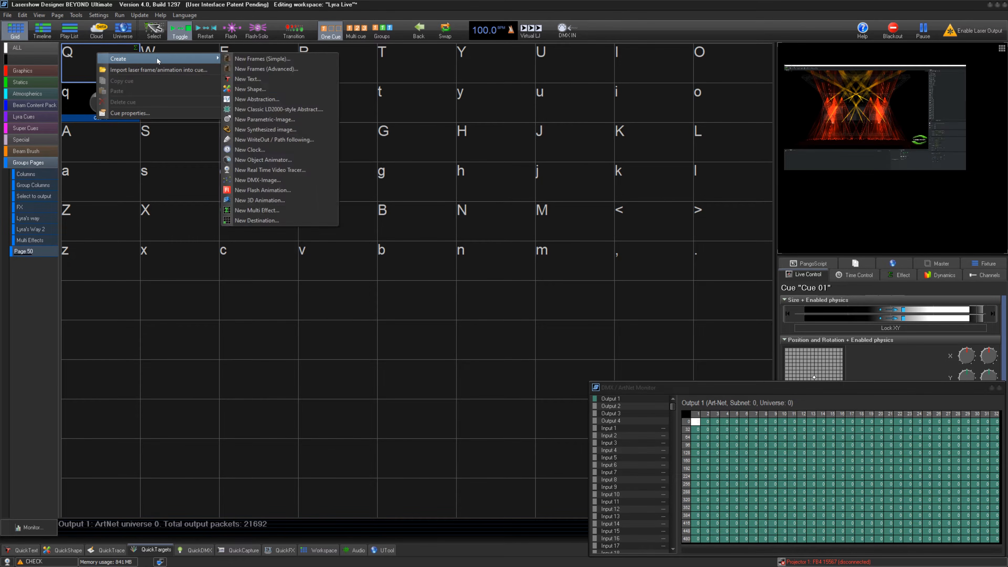
{"action": "left_click", "coordinate": [314, 159]}
{"action": "left_click_drag", "start_coordinate": [487, 169], "coordinate": [336, 145]}
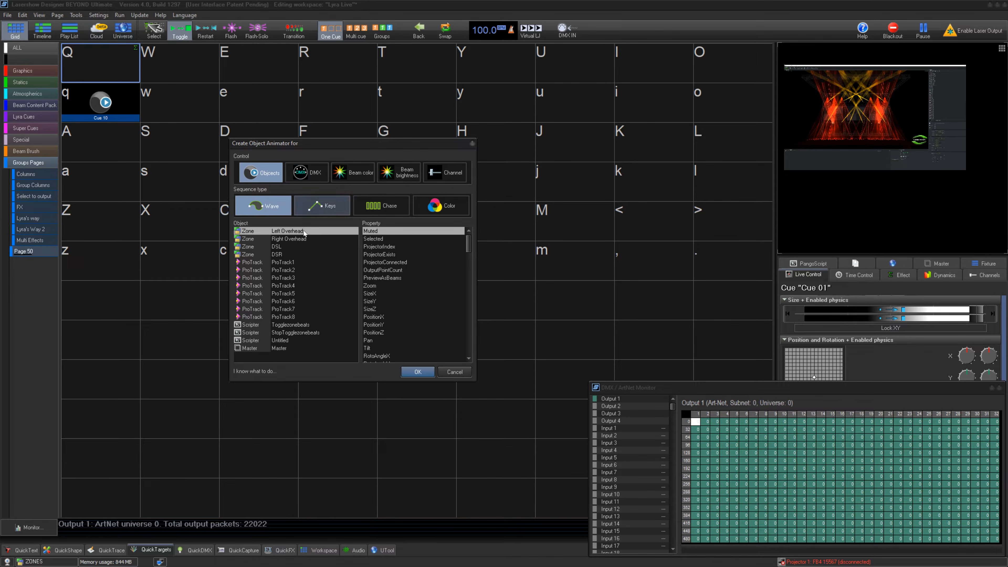
- Examine which properties the zone, ProTrack, Scripter and Master objects offer for animation, ending on the Left Overhead zone
{"action": "left_click", "coordinate": [305, 238]}
{"action": "left_click", "coordinate": [301, 254]}
{"action": "left_click", "coordinate": [300, 270]}
{"action": "left_click", "coordinate": [298, 294]}
{"action": "left_click", "coordinate": [296, 325]}
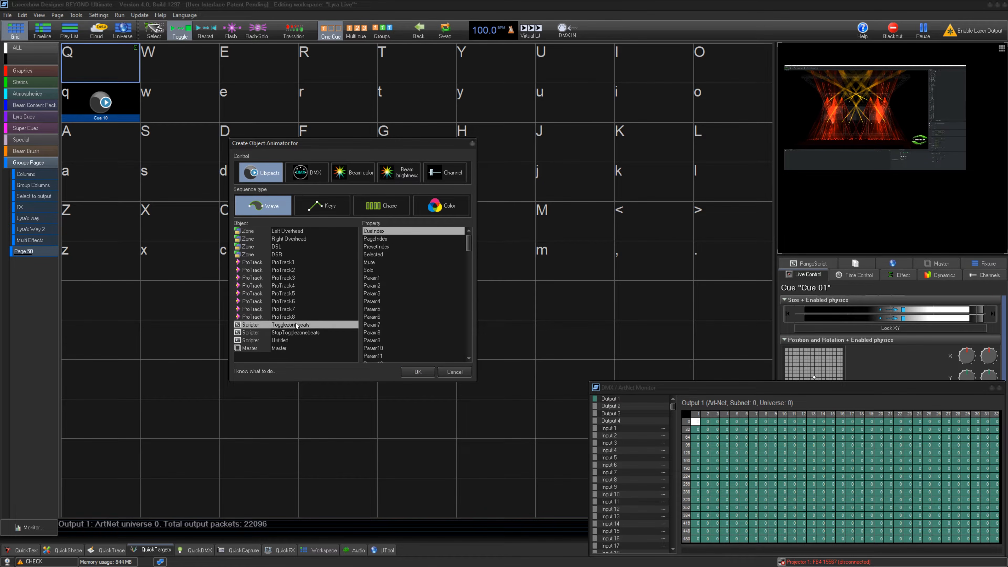
{"action": "left_click", "coordinate": [290, 341]}
{"action": "left_click", "coordinate": [290, 349]}
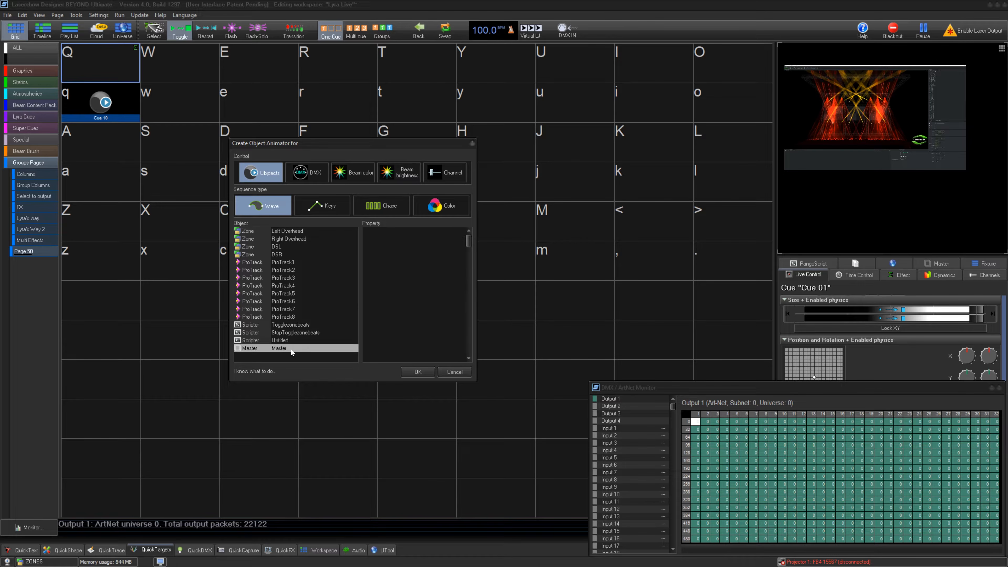
{"action": "left_click", "coordinate": [304, 231]}
{"action": "left_click", "coordinate": [427, 298]}
{"action": "scroll", "coordinate": [426, 298], "scroll_direction": "down", "scroll_amount": 5}
{"action": "left_click", "coordinate": [426, 302]}
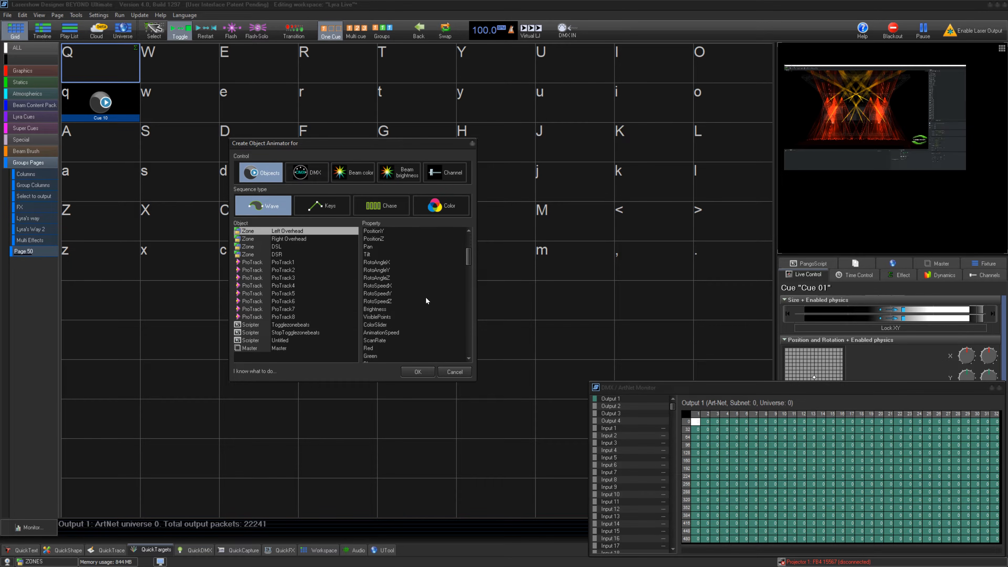
{"action": "scroll", "coordinate": [427, 299], "scroll_direction": "up", "scroll_amount": 5}
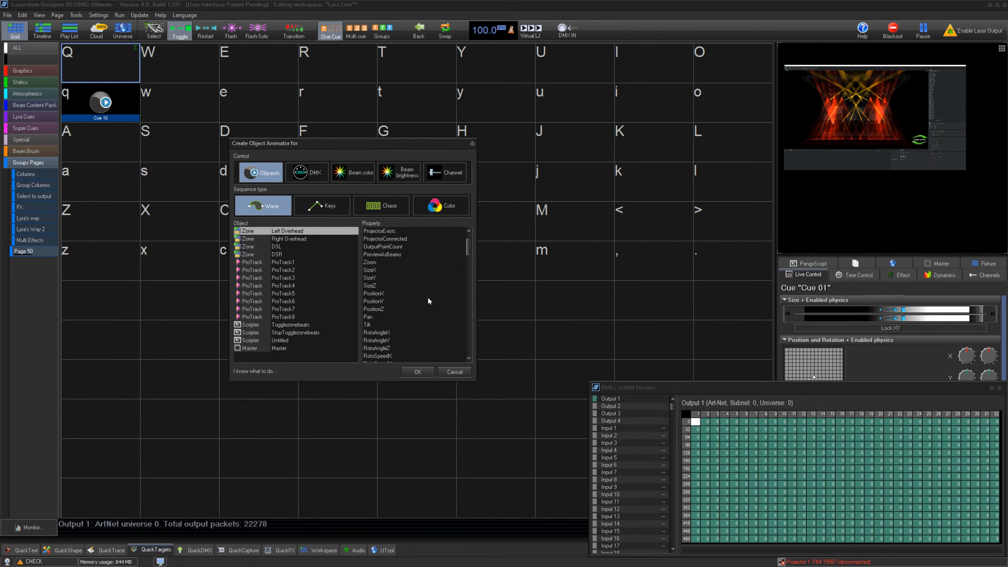
- Look at the manual identifier entry mode and return to the object and property lists
{"action": "left_click", "coordinate": [294, 372]}
{"action": "left_click", "coordinate": [448, 359]}
{"action": "scroll", "coordinate": [491, 274], "scroll_direction": "down", "scroll_amount": 10}
{"action": "left_click", "coordinate": [625, 414]}
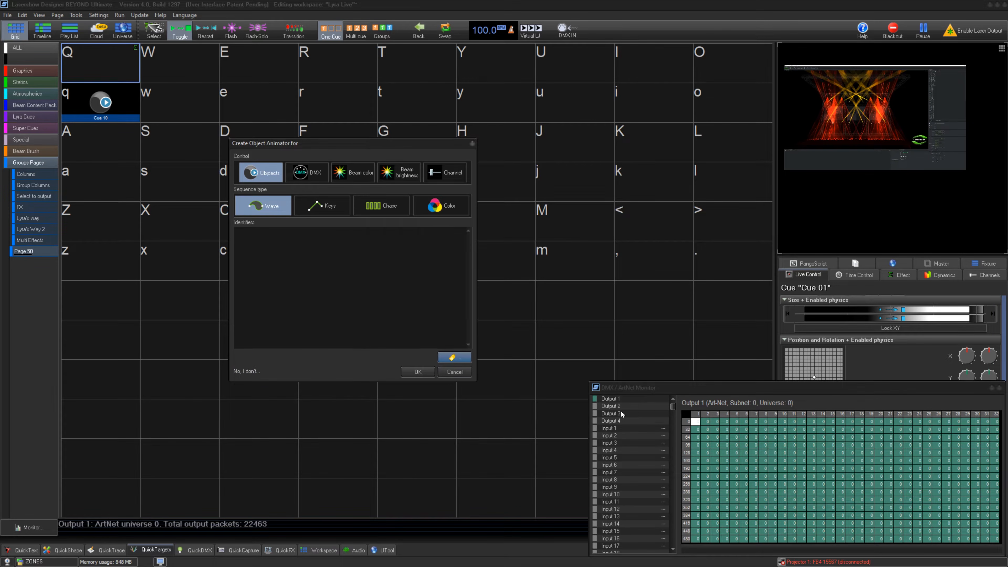
{"action": "left_click", "coordinate": [257, 371]}
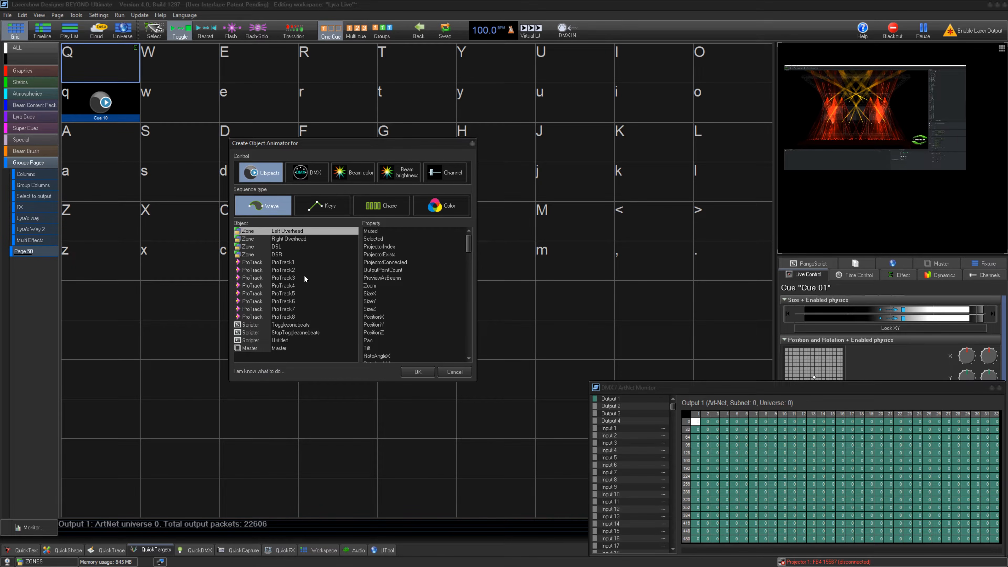
- Look through the DMX, Beam color, Beam brightness and Channel control types for the new animator
{"action": "left_click", "coordinate": [307, 173]}
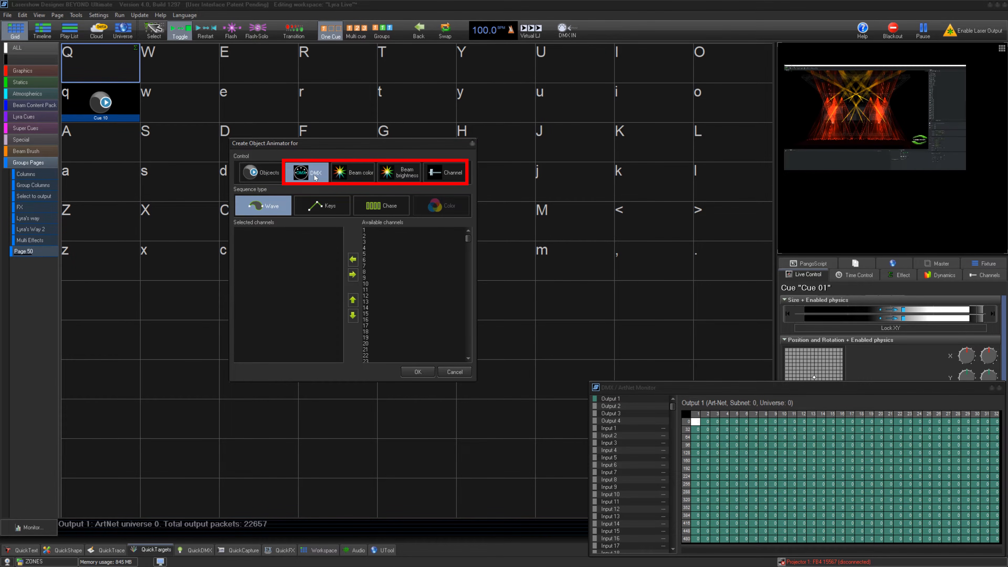
{"action": "left_click", "coordinate": [370, 173]}
{"action": "left_click", "coordinate": [404, 176]}
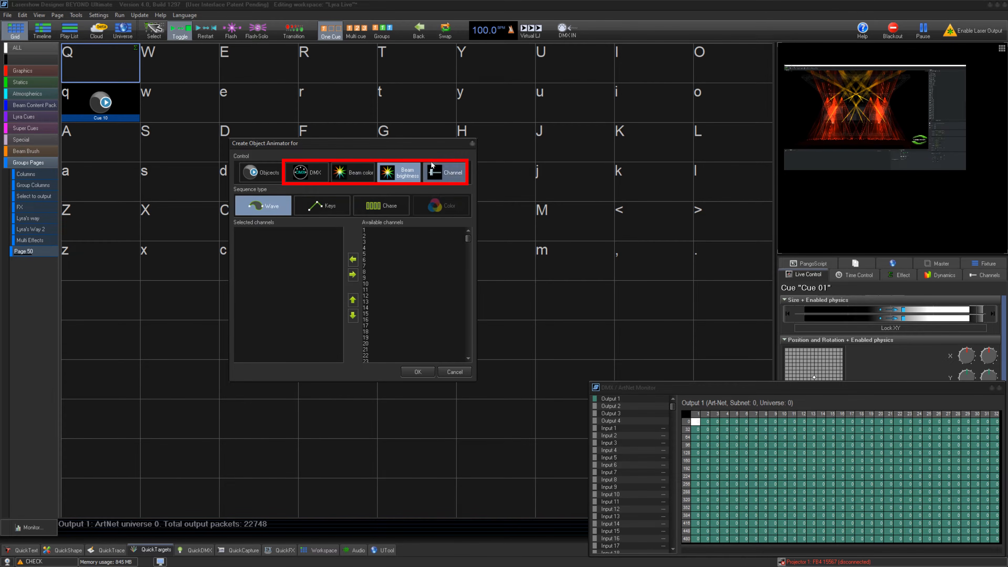
{"action": "left_click", "coordinate": [437, 174]}
- Create the animator as a DMX control with the Wave sequence type for channels 1 to 20
{"action": "left_click", "coordinate": [307, 173]}
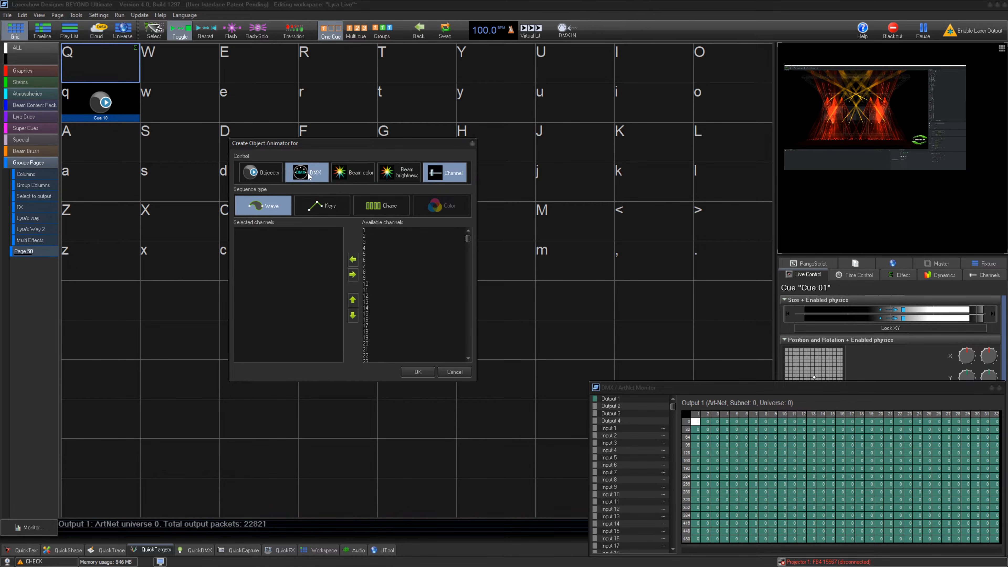
{"action": "left_click", "coordinate": [370, 230]}
{"action": "left_click", "coordinate": [353, 260]}
{"action": "left_click", "coordinate": [353, 260]}
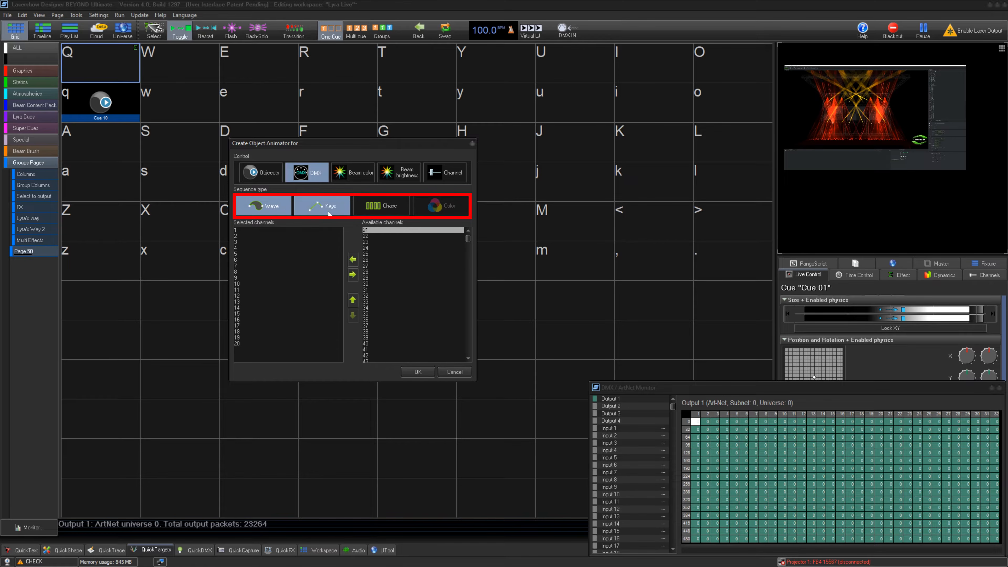
{"action": "left_click", "coordinate": [417, 372]}
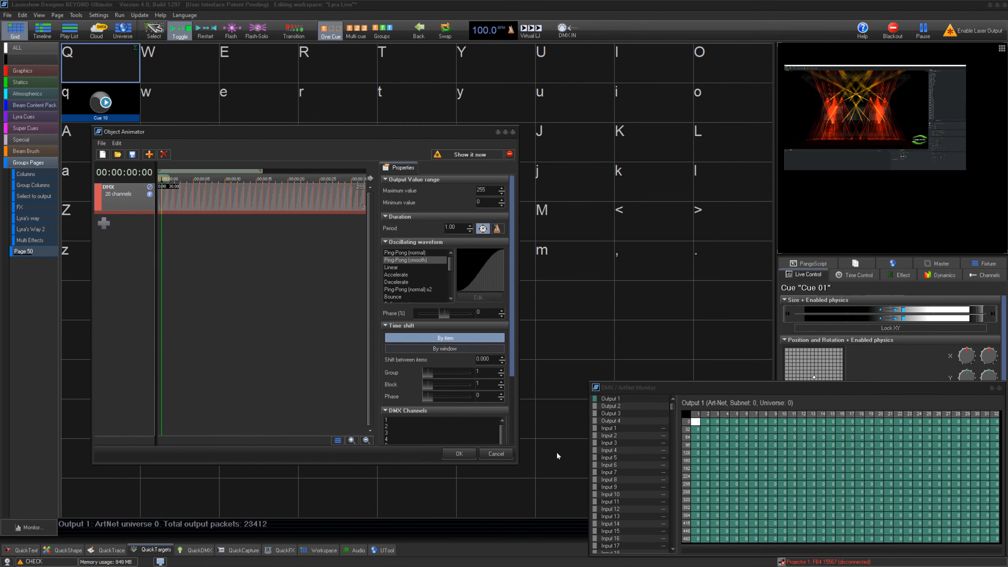
- Enlarge the Object Animator window and set the DMX wave line's period to 2.00
{"action": "left_click_drag", "start_coordinate": [519, 464], "coordinate": [573, 512]}
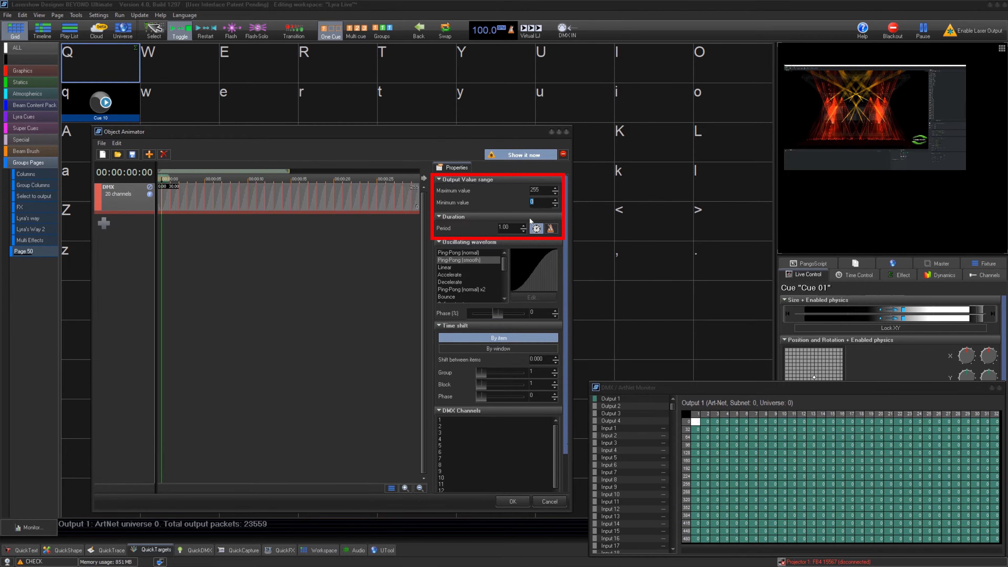
{"action": "left_click_drag", "start_coordinate": [518, 229], "coordinate": [499, 227]}
{"action": "type", "text": "2"}
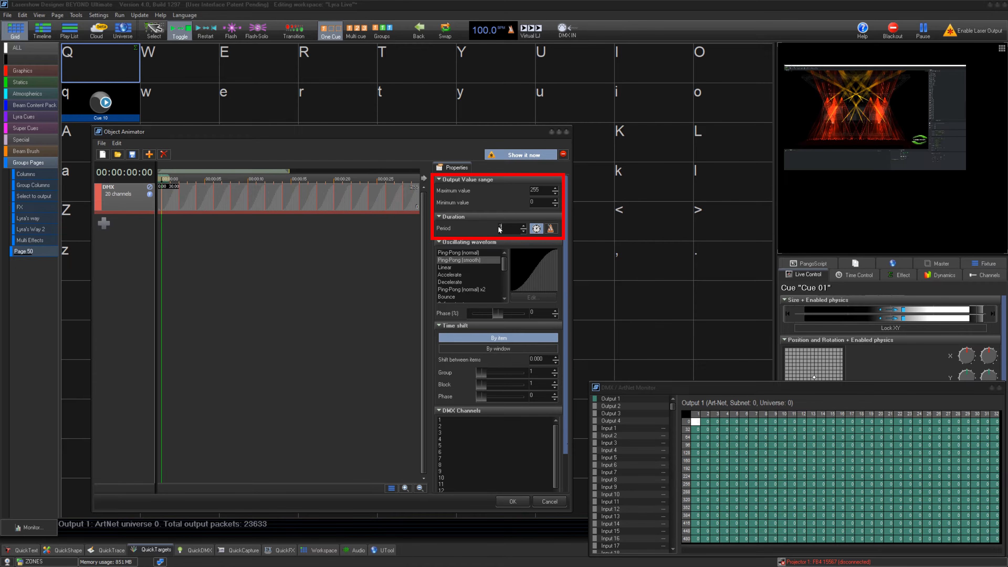
- Try the 8 random positions oscillating waveform on the DMX line, and restore Ping-Pong (smooth)
{"action": "left_click", "coordinate": [458, 282]}
{"action": "scroll", "coordinate": [464, 285], "scroll_direction": "down", "scroll_amount": 10}
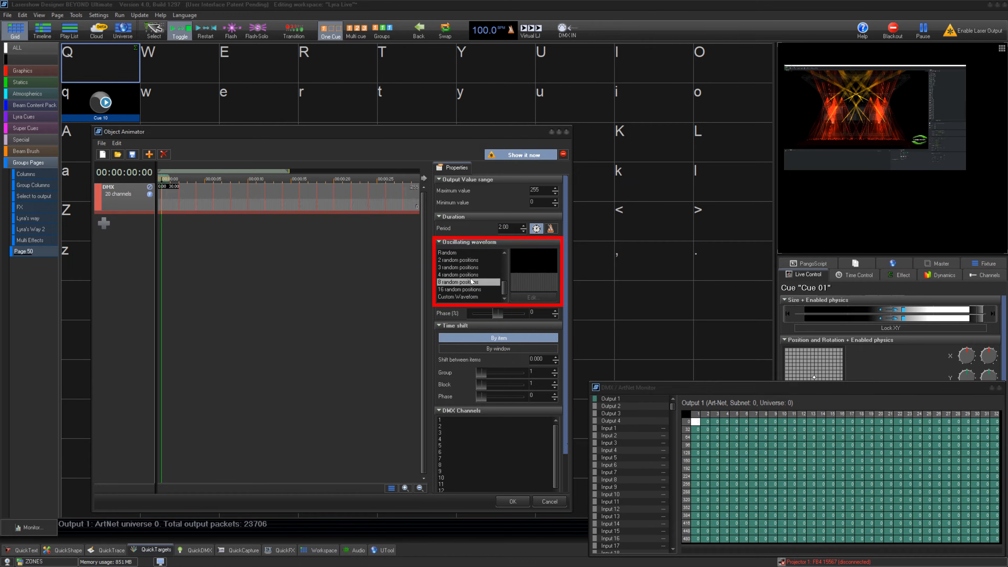
{"action": "scroll", "coordinate": [473, 279], "scroll_direction": "up", "scroll_amount": 10}
{"action": "left_click", "coordinate": [474, 260]}
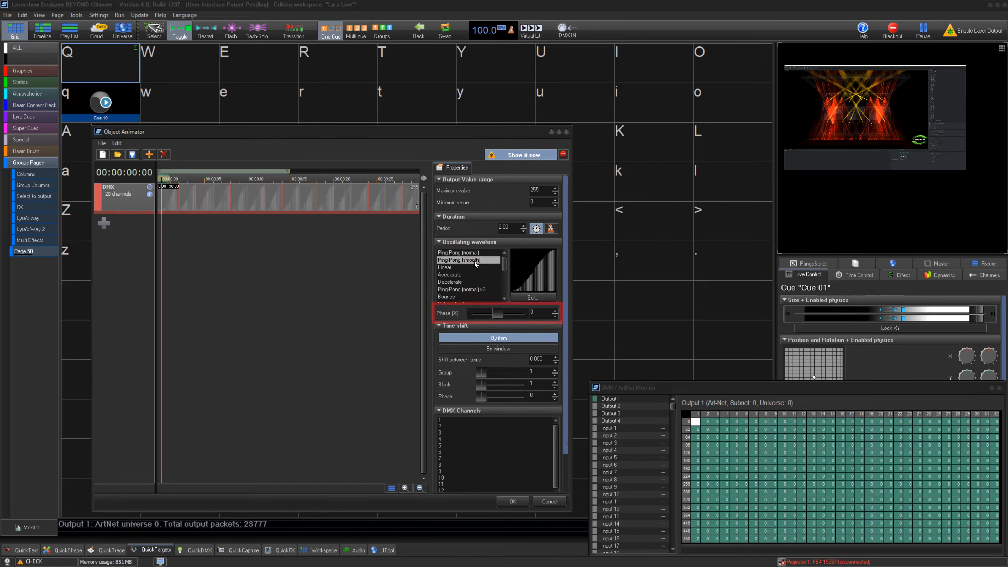
- Move the playhead to 00:00:28.24 and raise the time shift between items to 0.190
{"action": "left_click_drag", "start_coordinate": [502, 313], "coordinate": [500, 314]}
{"action": "left_click_drag", "start_coordinate": [167, 179], "coordinate": [208, 180]}
{"action": "scroll", "coordinate": [541, 361], "scroll_direction": "up", "scroll_amount": 3}
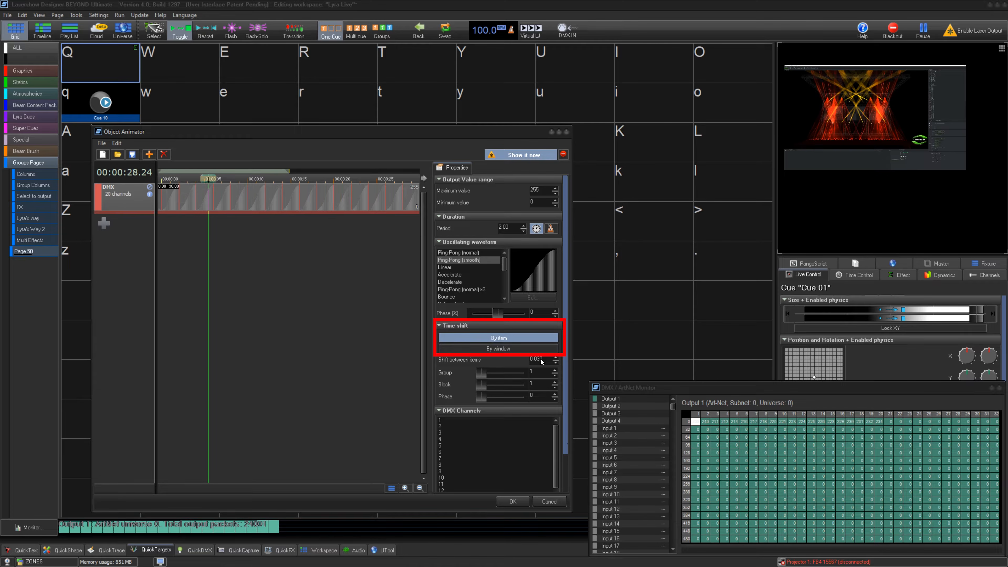
{"action": "scroll", "coordinate": [542, 361], "scroll_direction": "up", "scroll_amount": 16}
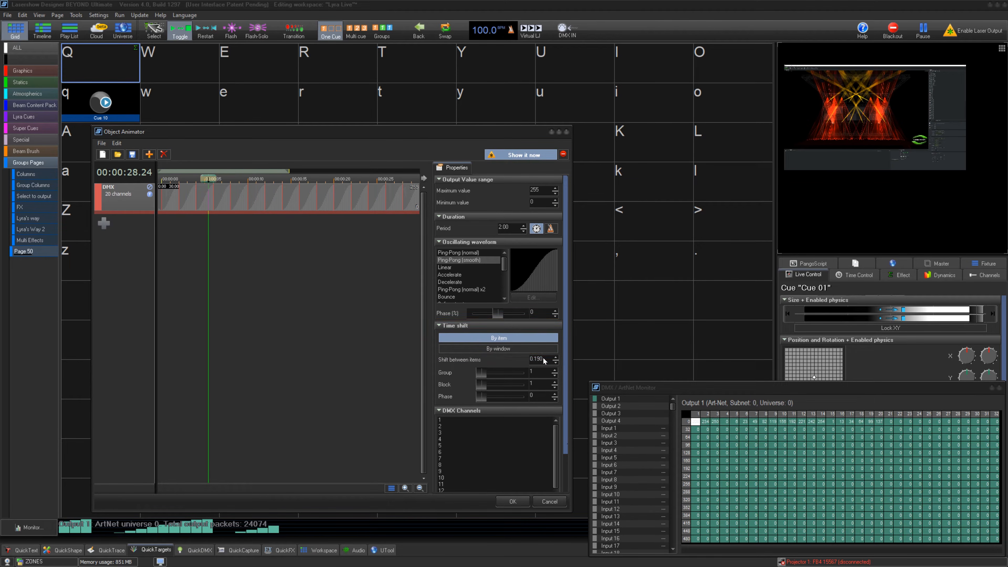
- Compare the By window and By item time shift modes, ending on By item with a 0.140 shift between items
{"action": "left_click", "coordinate": [538, 348]}
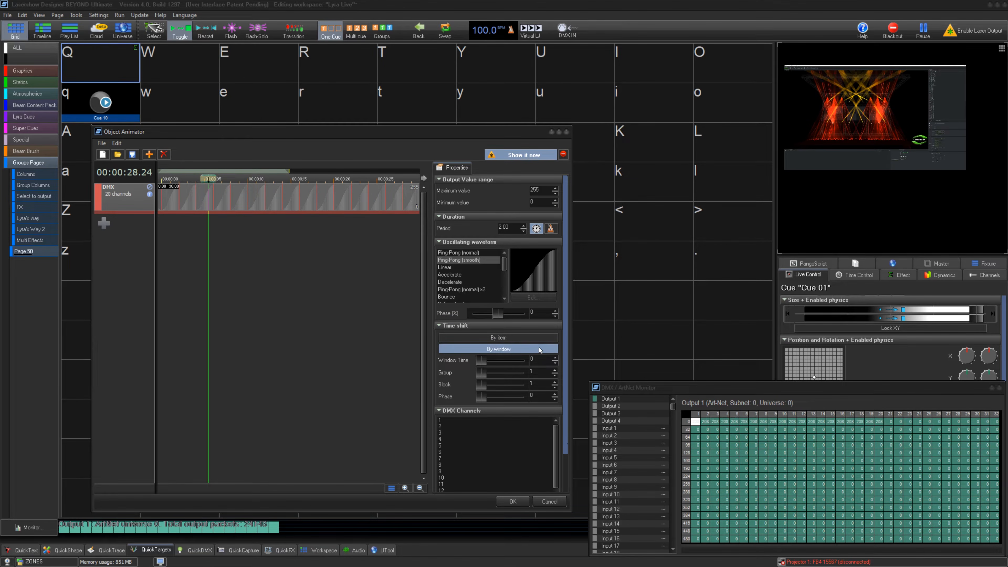
{"action": "left_click", "coordinate": [539, 339]}
{"action": "scroll", "coordinate": [536, 360], "scroll_direction": "up", "scroll_amount": 14}
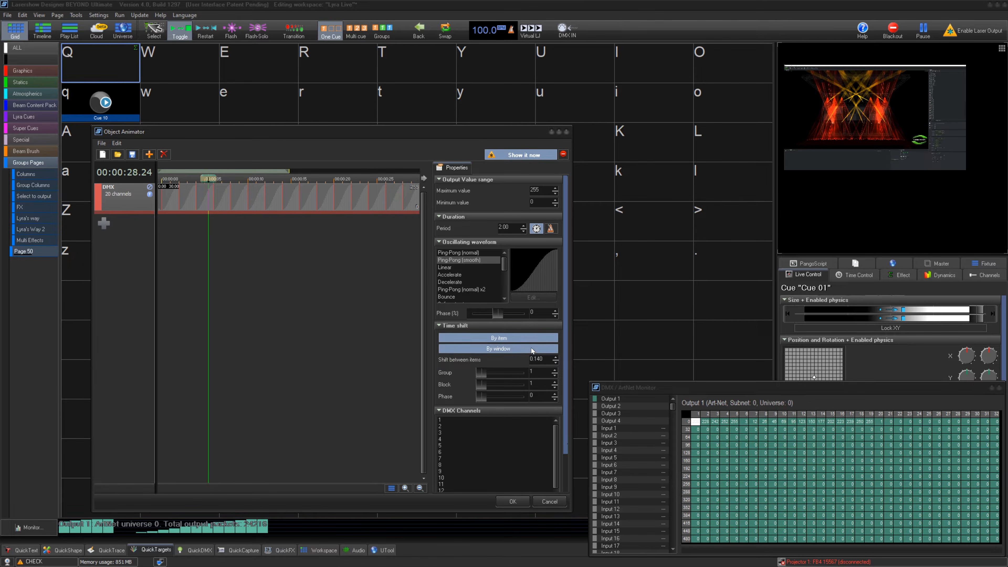
{"action": "left_click", "coordinate": [532, 348]}
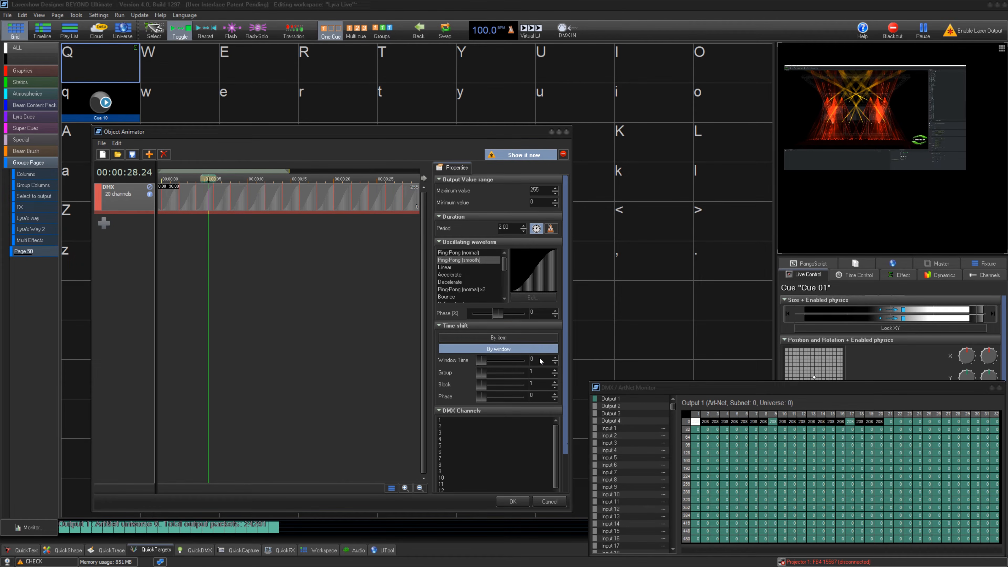
{"action": "left_click", "coordinate": [539, 338]}
- Try higher Group and Block values for the time shift, and restore both to 1
{"action": "scroll", "coordinate": [520, 375], "scroll_direction": "up", "scroll_amount": 1}
{"action": "scroll", "coordinate": [520, 374], "scroll_direction": "down", "scroll_amount": 1}
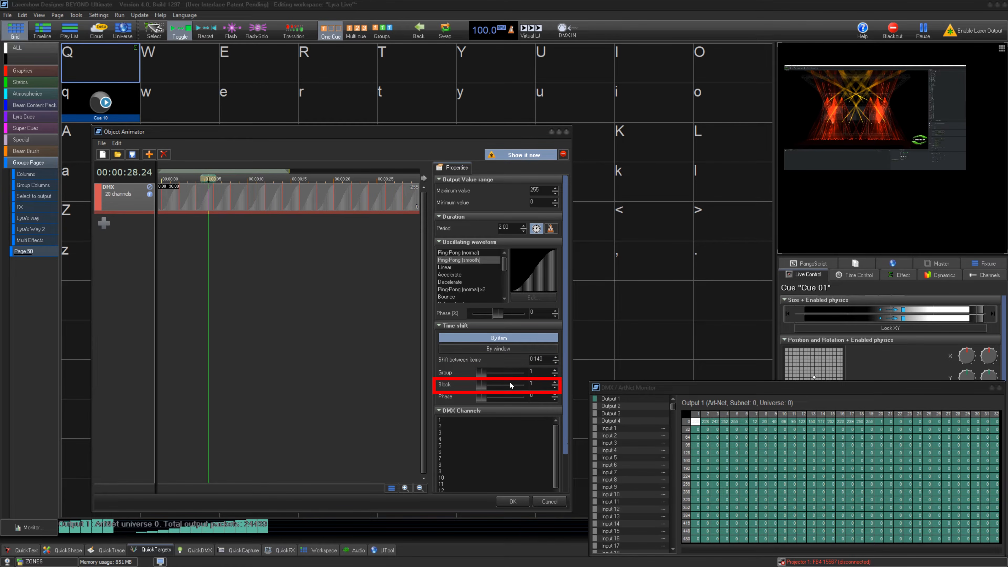
{"action": "scroll", "coordinate": [503, 398], "scroll_direction": "up", "scroll_amount": 1}
{"action": "scroll", "coordinate": [503, 397], "scroll_direction": "down", "scroll_amount": 1}
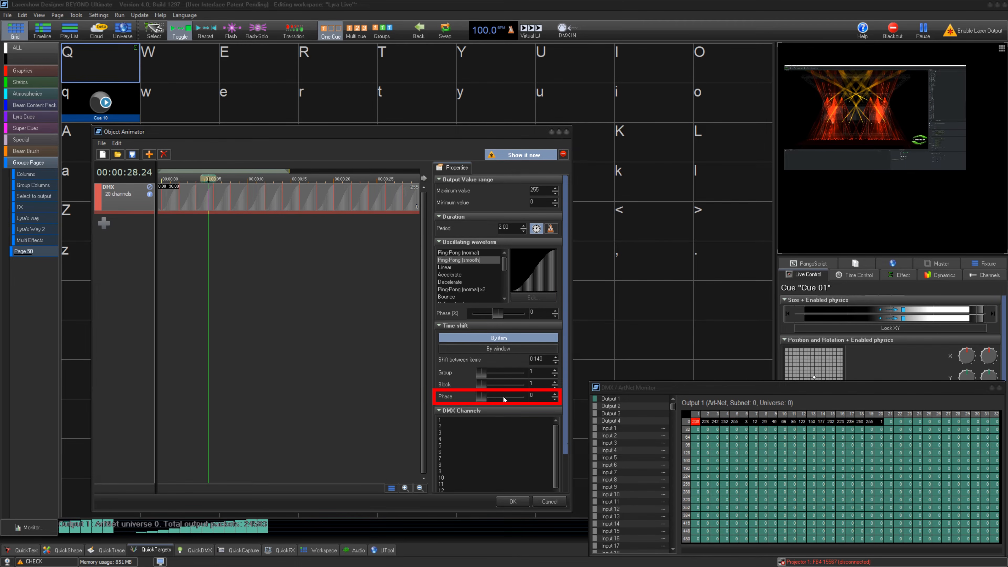
- Set the DMX line's shift between items to 0.330 and return the playhead to the start of the timeline
{"action": "scroll", "coordinate": [562, 423], "scroll_direction": "down", "scroll_amount": 2}
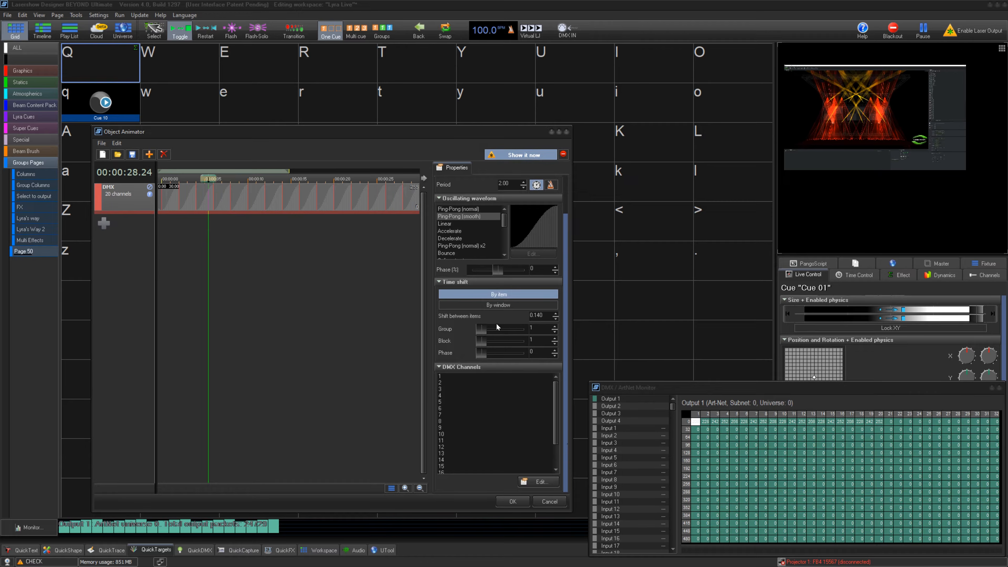
{"action": "scroll", "coordinate": [546, 316], "scroll_direction": "up", "scroll_amount": 17}
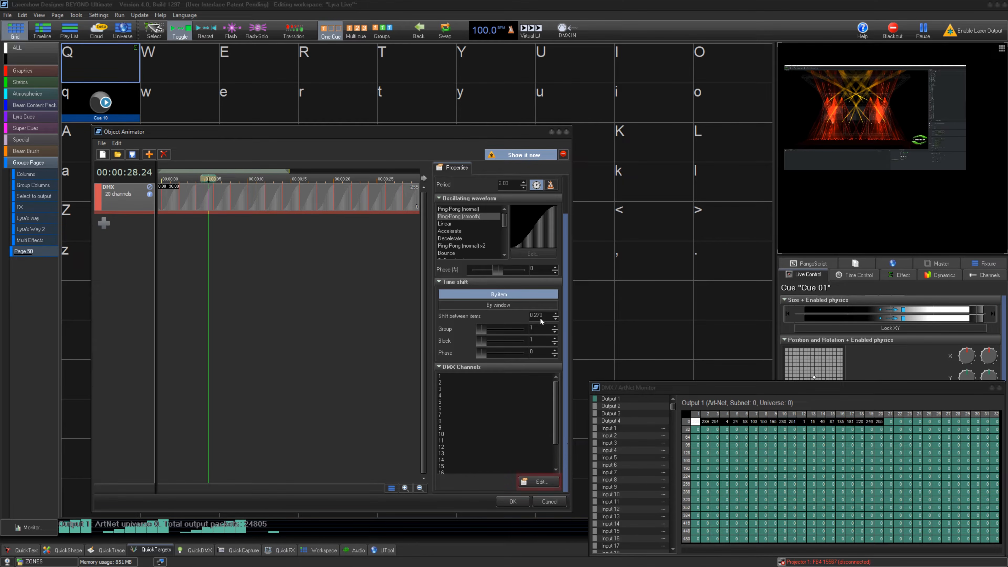
{"action": "scroll", "coordinate": [496, 427], "scroll_direction": "down", "scroll_amount": 2}
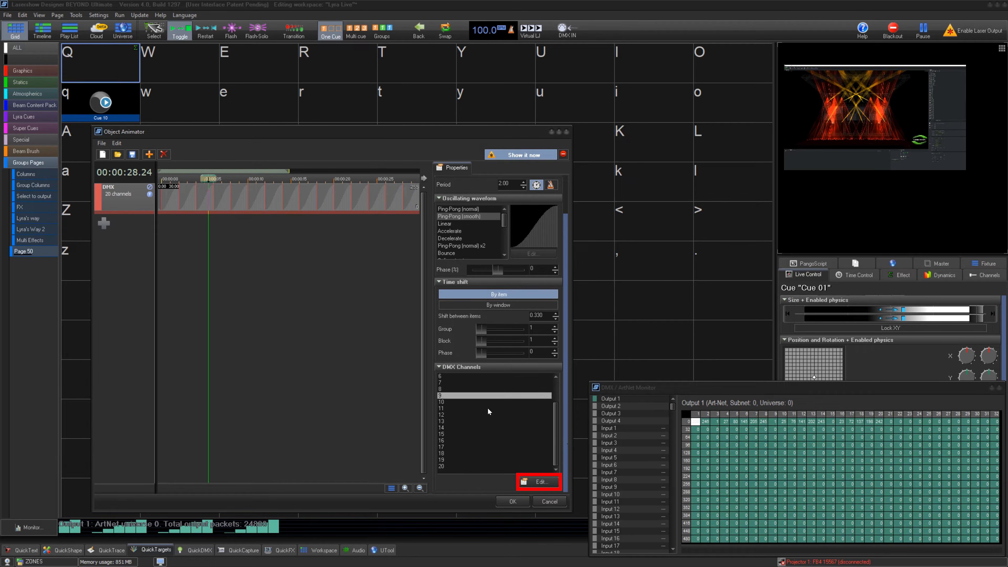
{"action": "left_click", "coordinate": [540, 482]}
{"action": "left_click", "coordinate": [569, 395]}
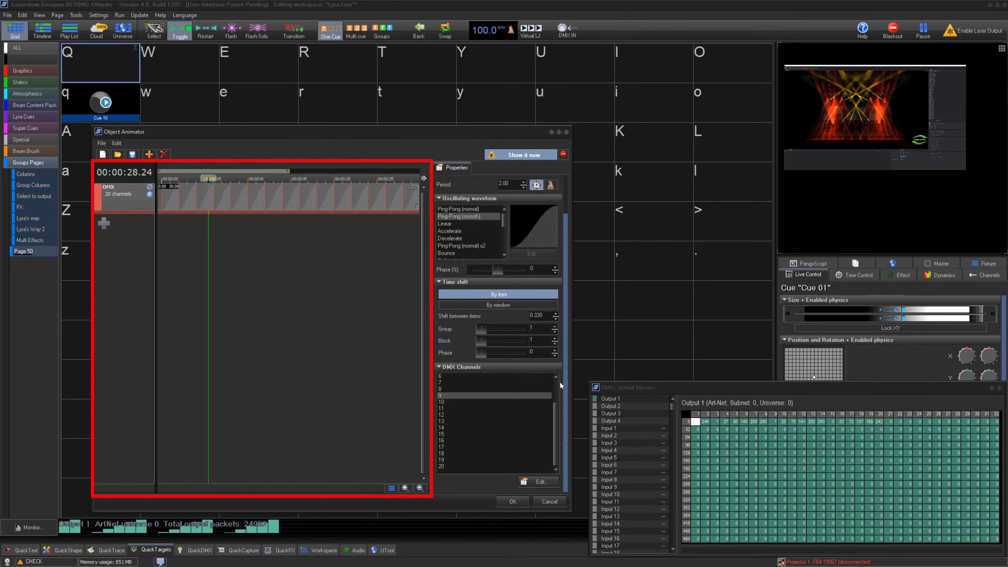
{"action": "left_click_drag", "start_coordinate": [209, 197], "coordinate": [161, 198]}
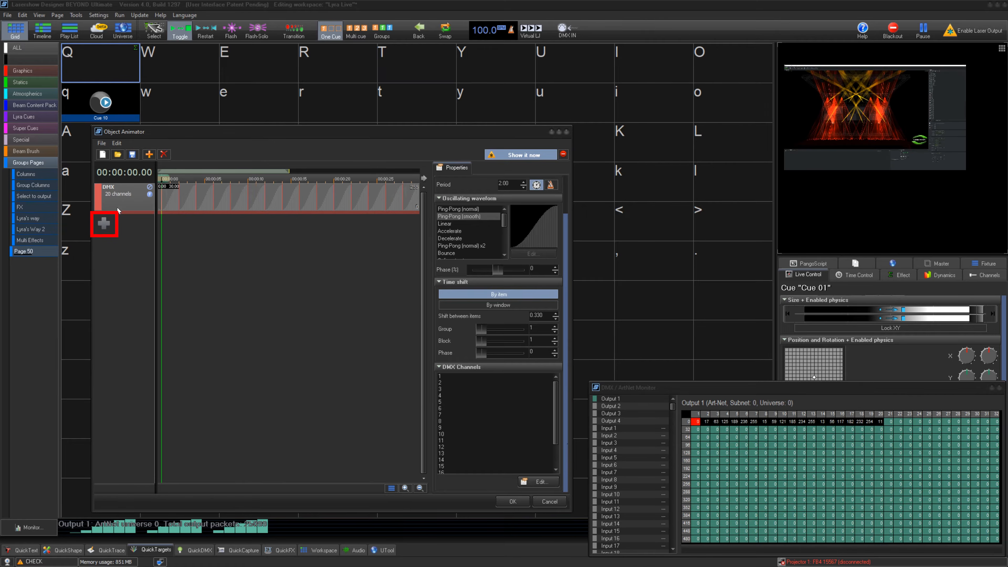
- Add a second DMX line with the Keys sequence type for channels 30 to 40
{"action": "left_click", "coordinate": [103, 224]}
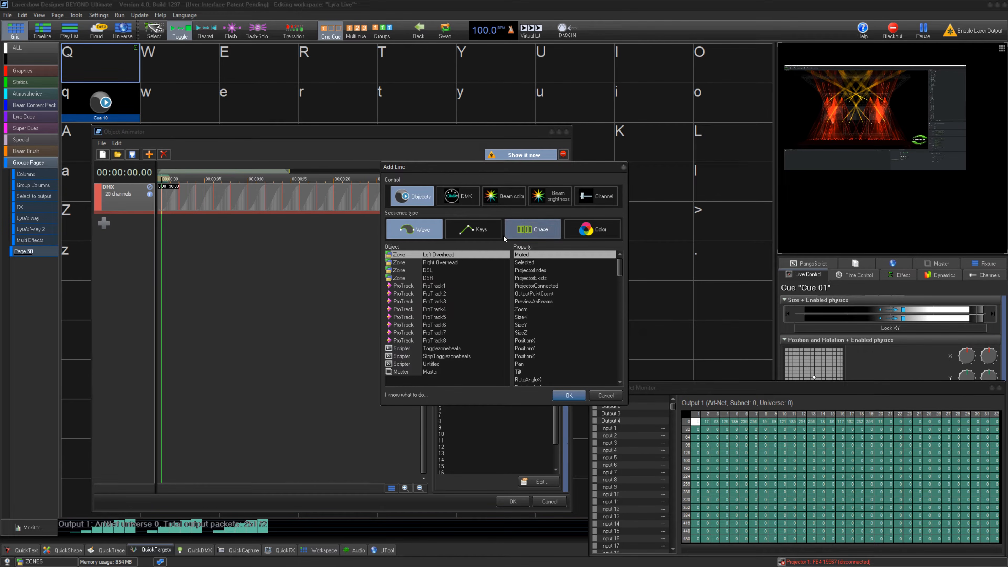
{"action": "left_click", "coordinate": [458, 195]}
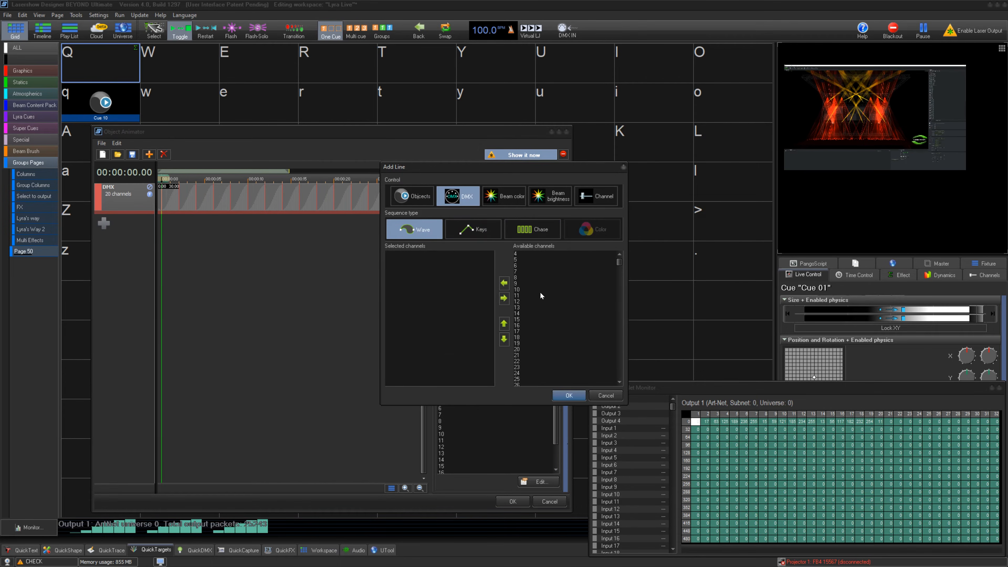
{"action": "left_click", "coordinate": [523, 338]}
{"action": "left_click", "coordinate": [505, 286]}
{"action": "left_click", "coordinate": [505, 286]}
{"action": "left_click", "coordinate": [505, 286]}
{"action": "left_click", "coordinate": [505, 286]}
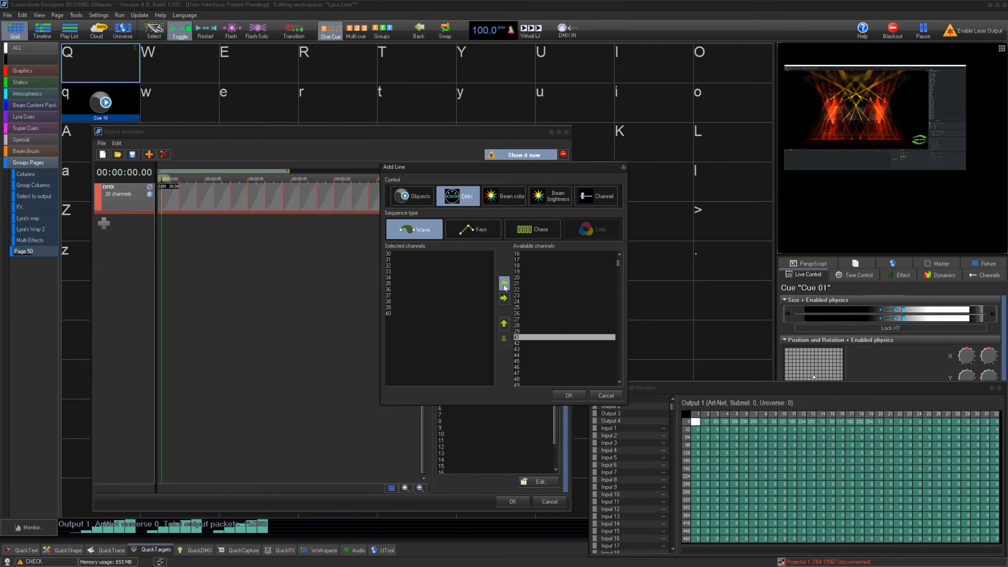
{"action": "left_click", "coordinate": [472, 229]}
{"action": "left_click", "coordinate": [568, 396]}
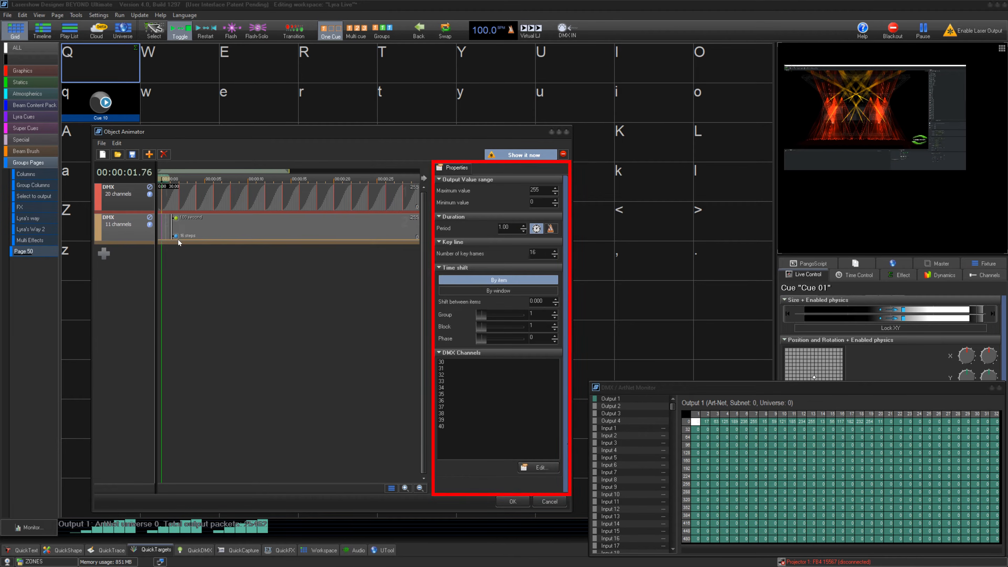
- Extend the Keys line's period to 9.91 and shape its curve with a high first key and a low second key
{"action": "left_click_drag", "start_coordinate": [176, 235], "coordinate": [251, 236]}
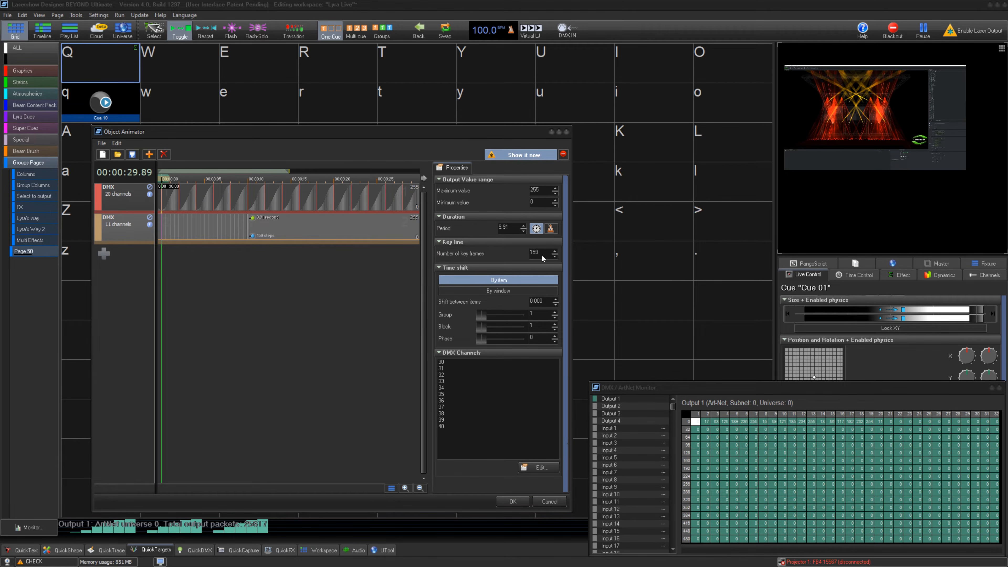
{"action": "left_click", "coordinate": [165, 228]}
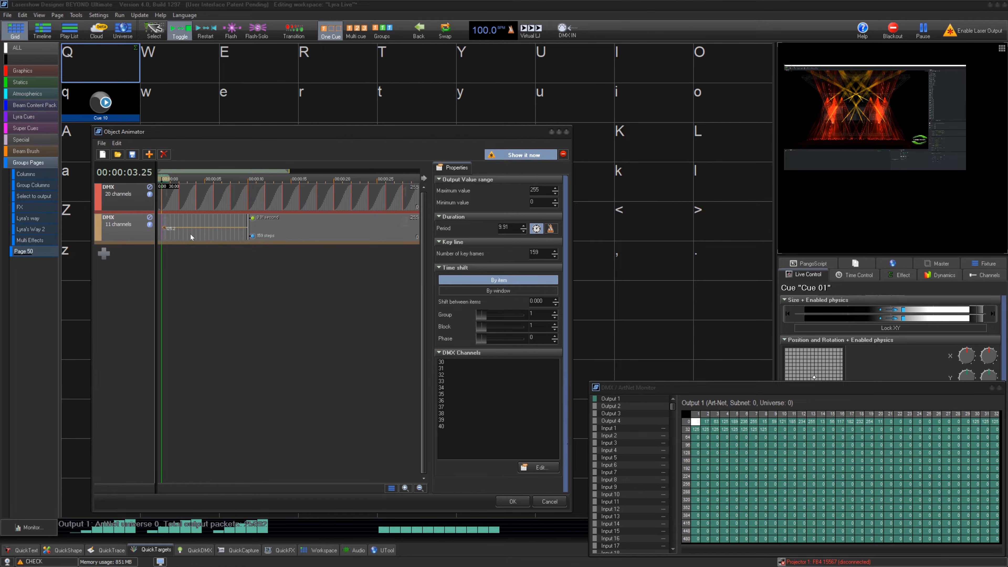
{"action": "left_click", "coordinate": [196, 235]}
{"action": "left_click_drag", "start_coordinate": [165, 228], "coordinate": [167, 212]}
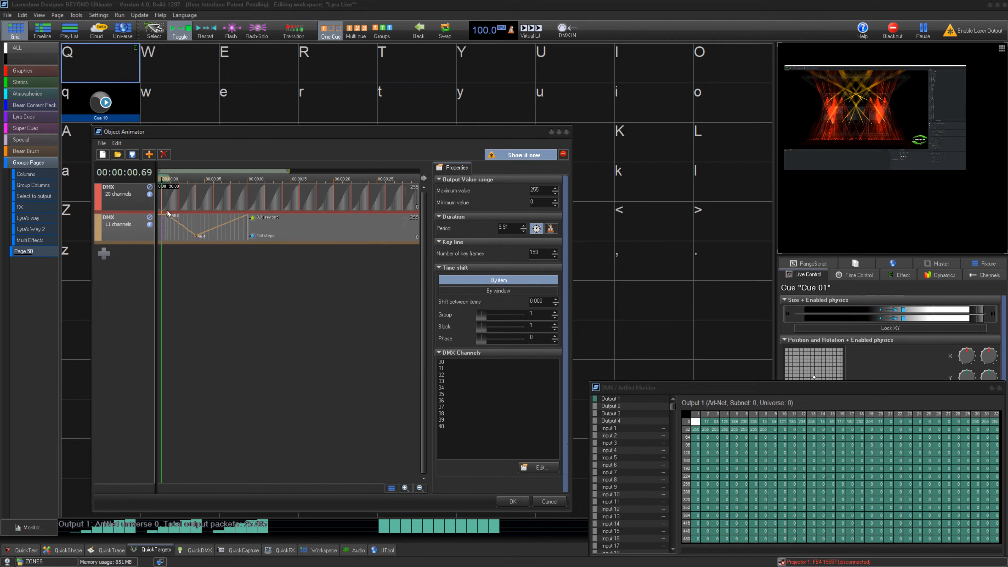
- Apply Ping-Pong (smooth) to the low key and add more keys toward the end of the curve, adjusting the last key's transition
{"action": "right_click", "coordinate": [196, 236]}
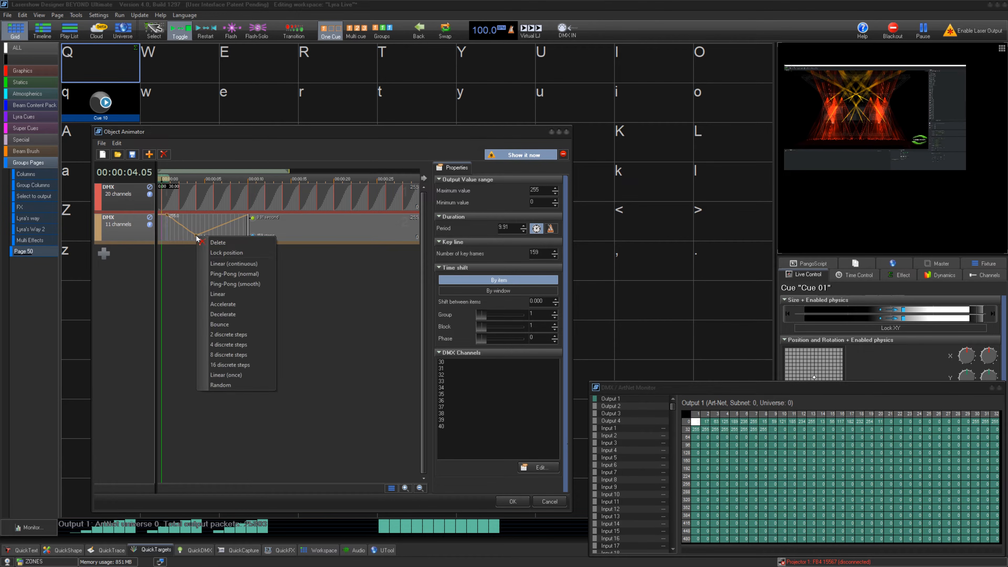
{"action": "left_click", "coordinate": [254, 283]}
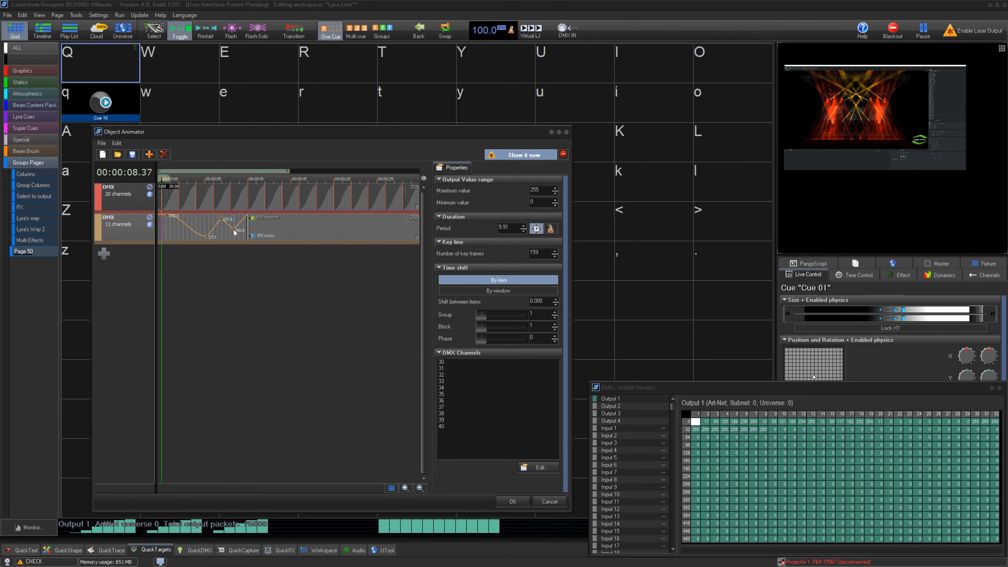
{"action": "left_click", "coordinate": [233, 230]}
{"action": "right_click", "coordinate": [234, 230]}
{"action": "left_click", "coordinate": [259, 289]}
- Add a third DMX line with the Chase sequence type for channels 50 to 54
{"action": "left_click", "coordinate": [149, 155]}
{"action": "left_click", "coordinate": [535, 232]}
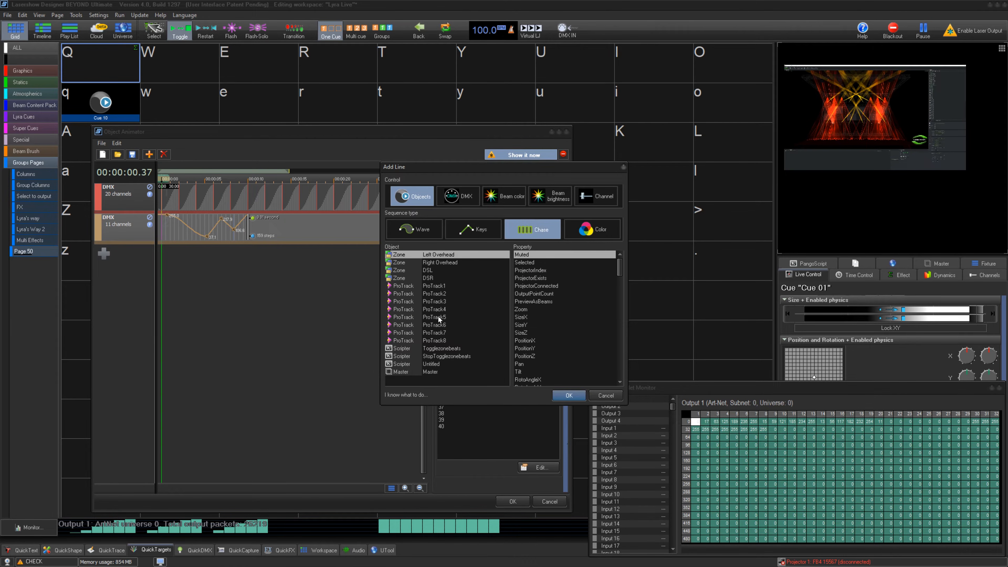
{"action": "left_click", "coordinate": [458, 197]}
{"action": "left_click", "coordinate": [548, 347]}
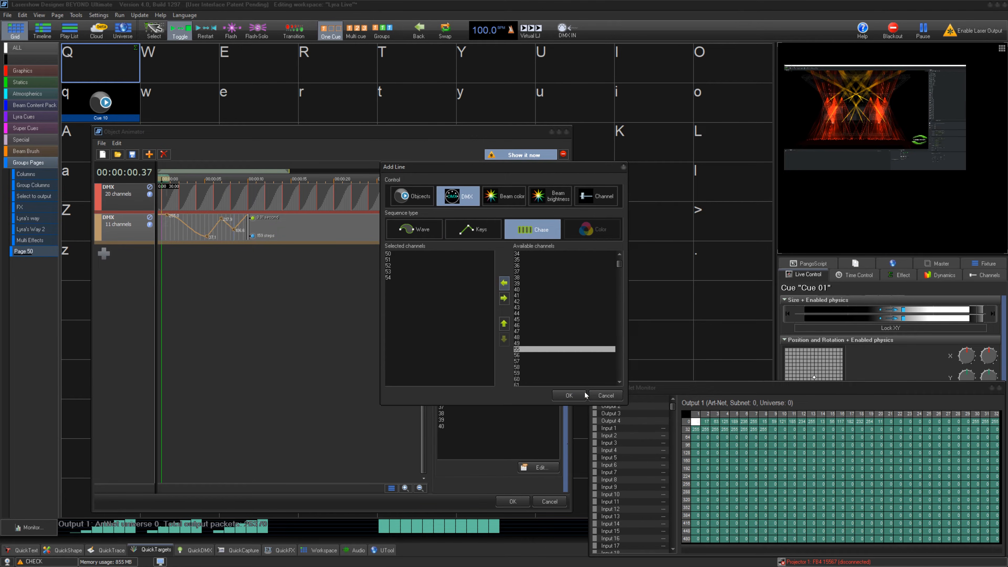
{"action": "left_click", "coordinate": [569, 396]}
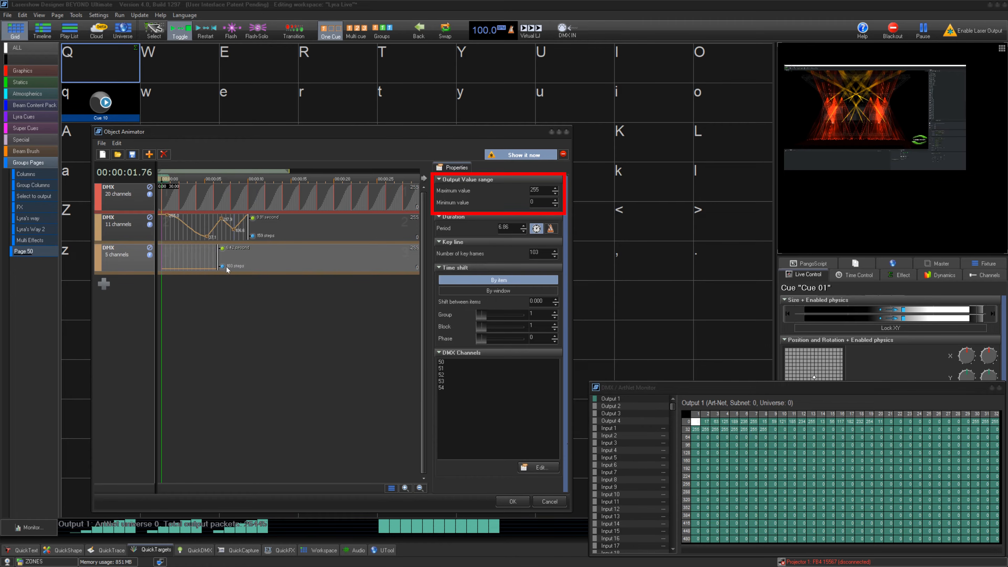
- Lengthen the Chase line's period to 8.91 and switch on a pattern of single and consecutive steps along it
{"action": "left_click_drag", "start_coordinate": [222, 268], "coordinate": [245, 267]}
{"action": "scroll", "coordinate": [171, 269], "scroll_direction": "up", "scroll_amount": 9}
{"action": "left_click", "coordinate": [175, 257]}
{"action": "left_click", "coordinate": [192, 257]}
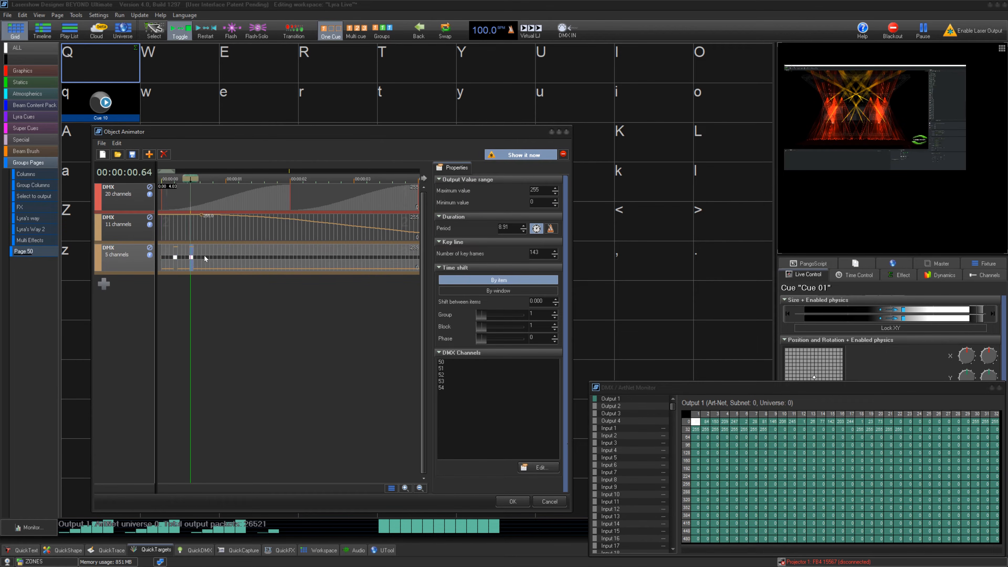
{"action": "left_click", "coordinate": [207, 258]}
{"action": "left_click", "coordinate": [224, 258]}
{"action": "left_click", "coordinate": [243, 258]}
{"action": "left_click_drag", "start_coordinate": [261, 257], "coordinate": [367, 259]}
{"action": "left_click", "coordinate": [335, 258]}
{"action": "left_click", "coordinate": [375, 258]}
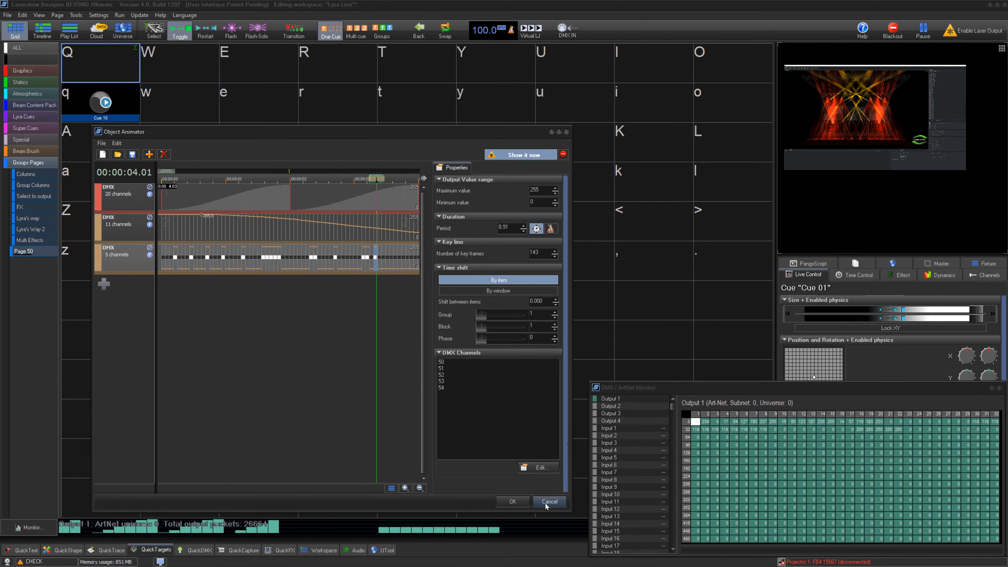
- Set the 11-channel Keys line's shift between items to 0.150, and save the animation to test it by playing and stopping Cue 01
{"action": "left_click", "coordinate": [166, 231]}
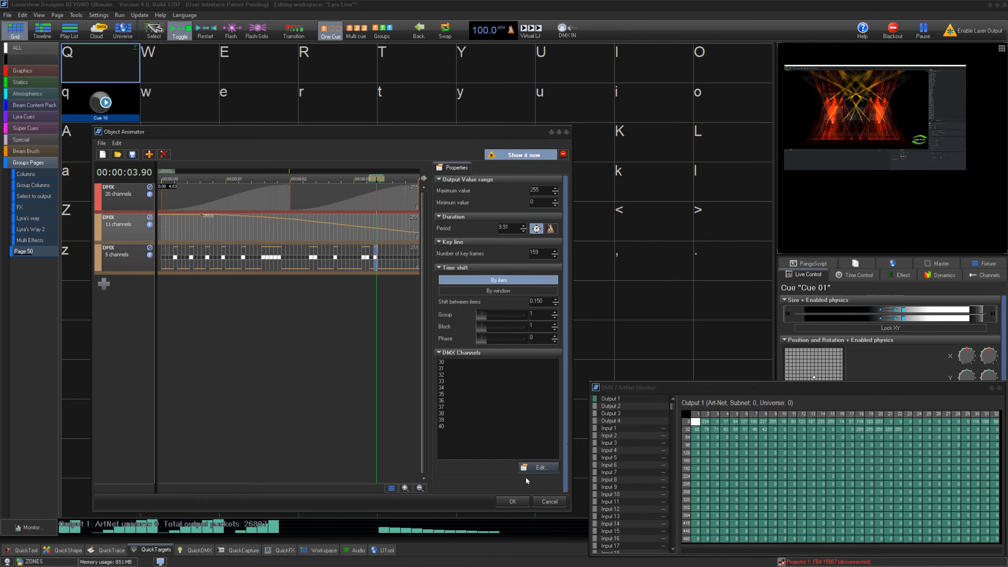
{"action": "left_click", "coordinate": [513, 502]}
{"action": "left_click", "coordinate": [116, 71]}
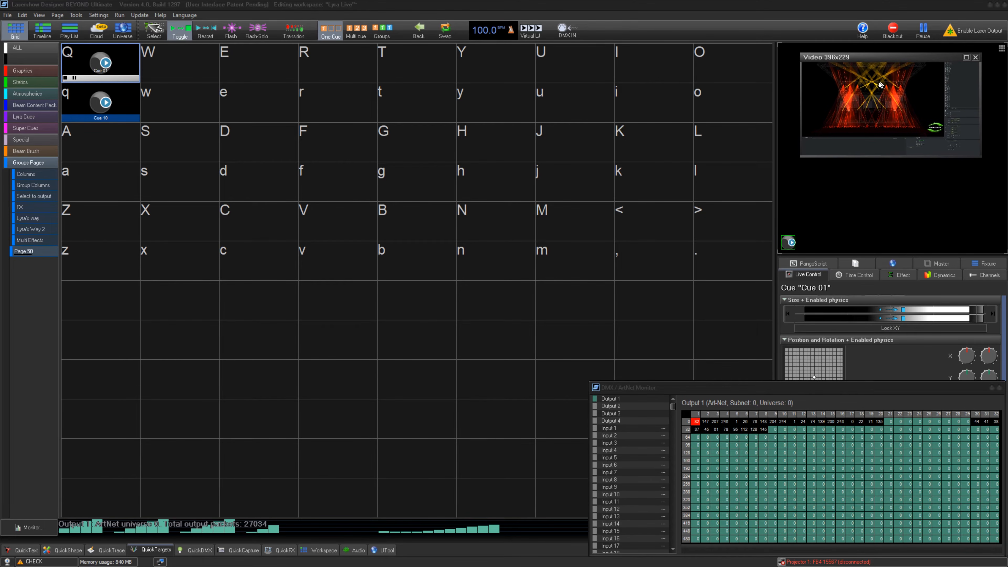
{"action": "left_click", "coordinate": [104, 65]}
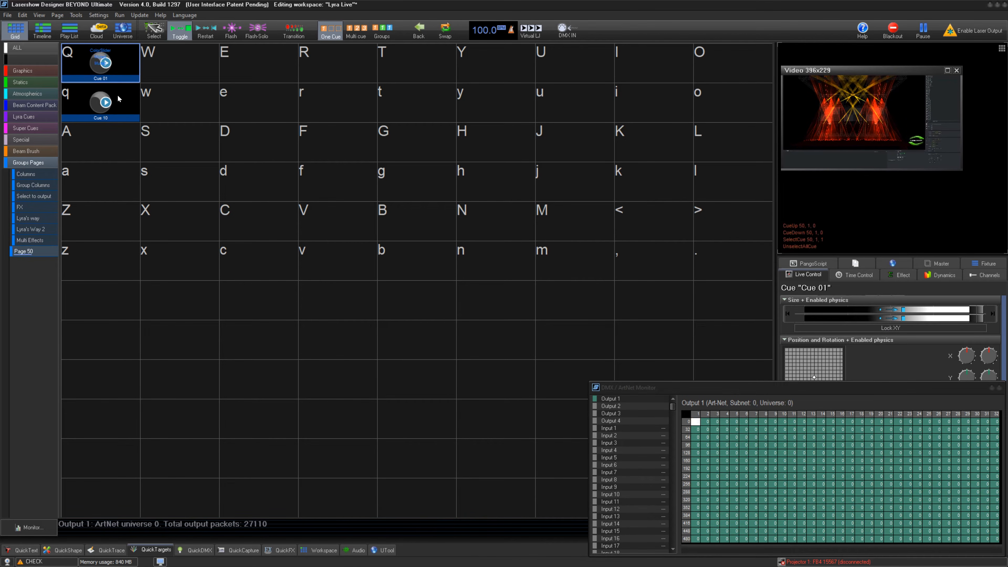
- Review Cue 10's Object Animator settings for the video output width and play the cue
{"action": "right_click", "coordinate": [106, 102]}
{"action": "left_click", "coordinate": [172, 136]}
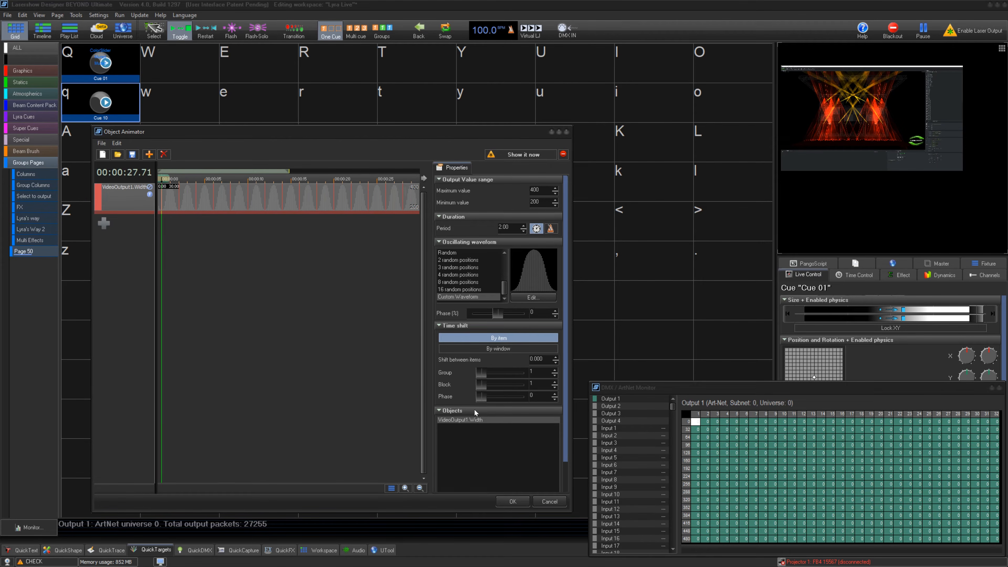
{"action": "left_click", "coordinate": [512, 501]}
{"action": "left_click", "coordinate": [128, 94]}
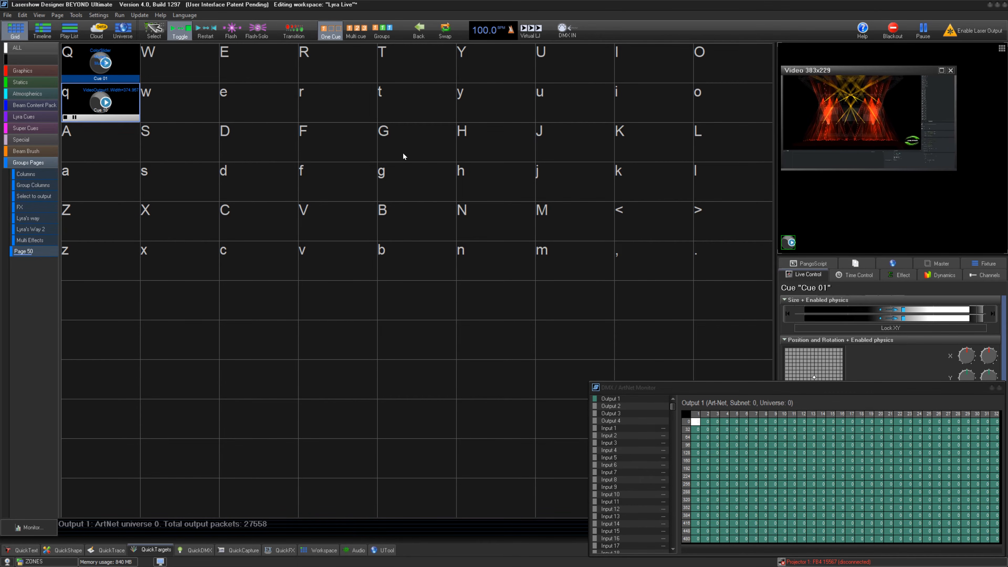
- Play Cue 01 and Cue 10 simultaneously in Multi cue mode
{"action": "left_click", "coordinate": [124, 61]}
{"action": "left_click", "coordinate": [357, 29]}
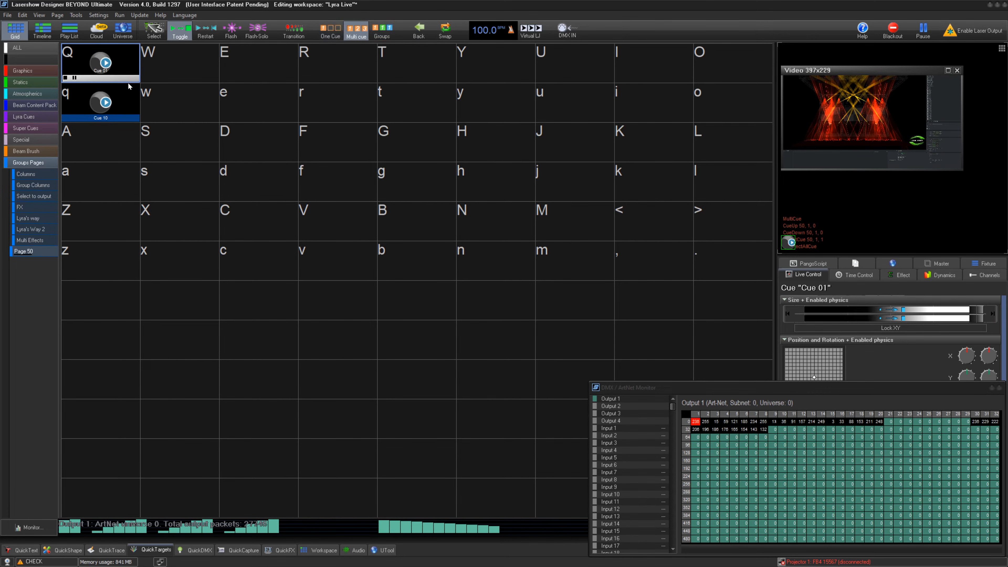
{"action": "key", "text": "q"}
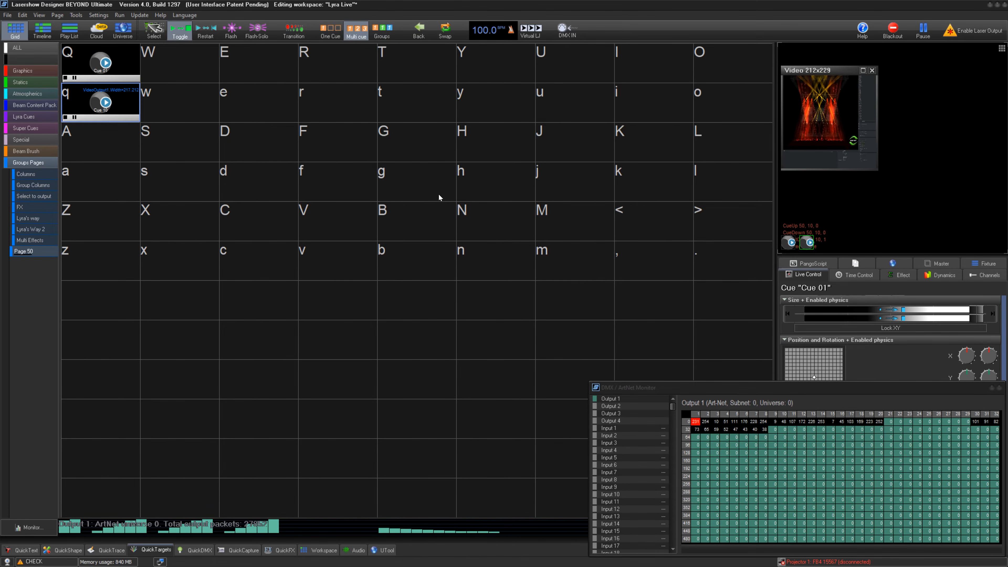